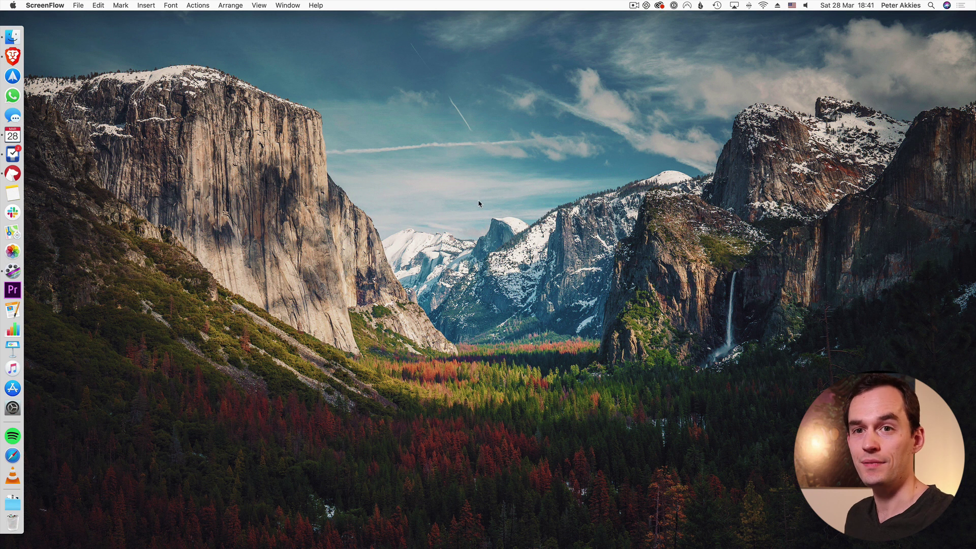
Open Loom's recording panel with Screen+Cam, Full Screen, Logitech Webcam C930e and Internal Microphone
click(647, 6)
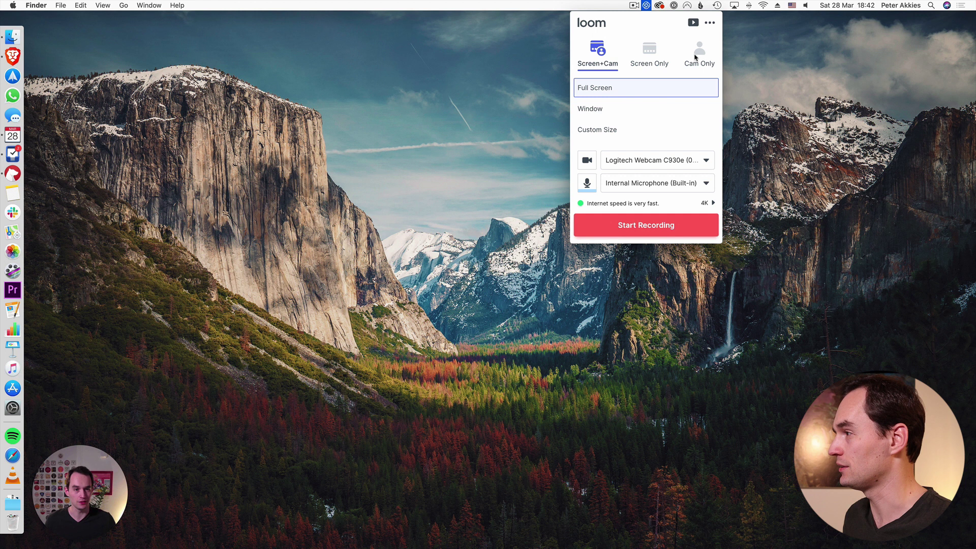
mouse_move(107, 478)
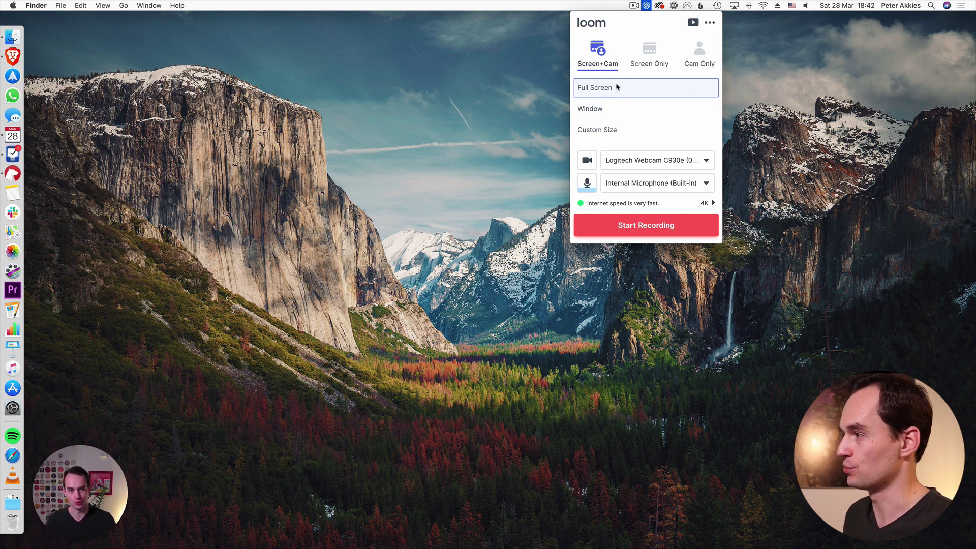
Keep the Logitech Webcam C930e as the camera after trying the FaceTime HD Camera
click(605, 112)
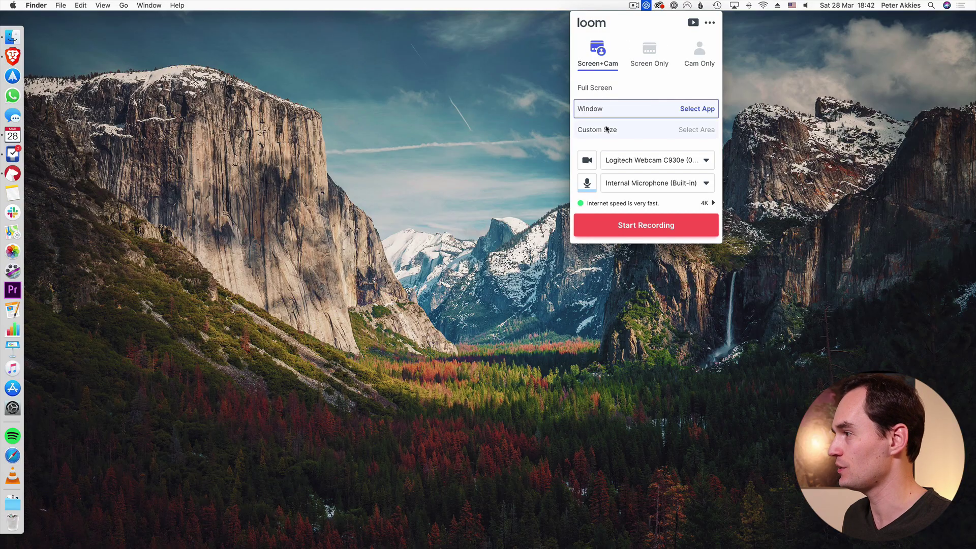
key(Escape)
key(Escape)
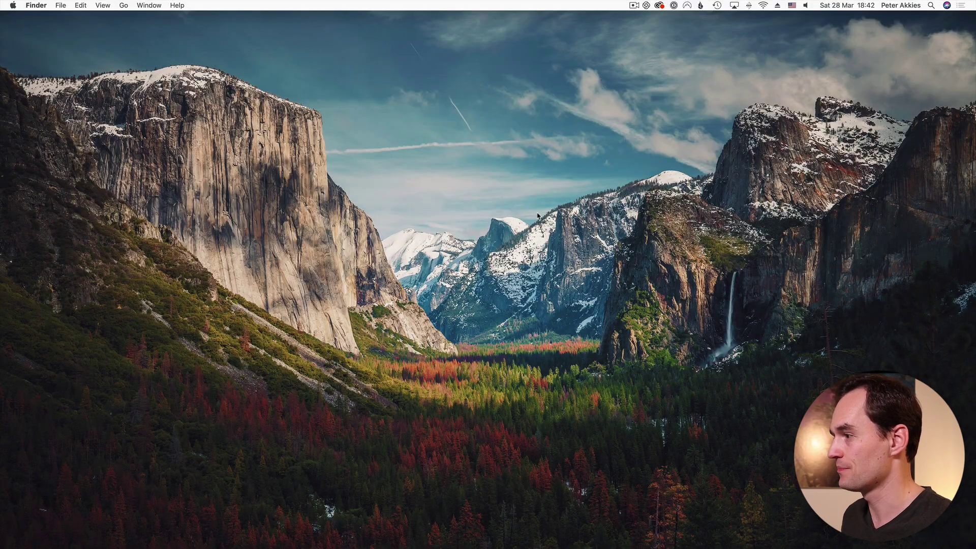
click(647, 6)
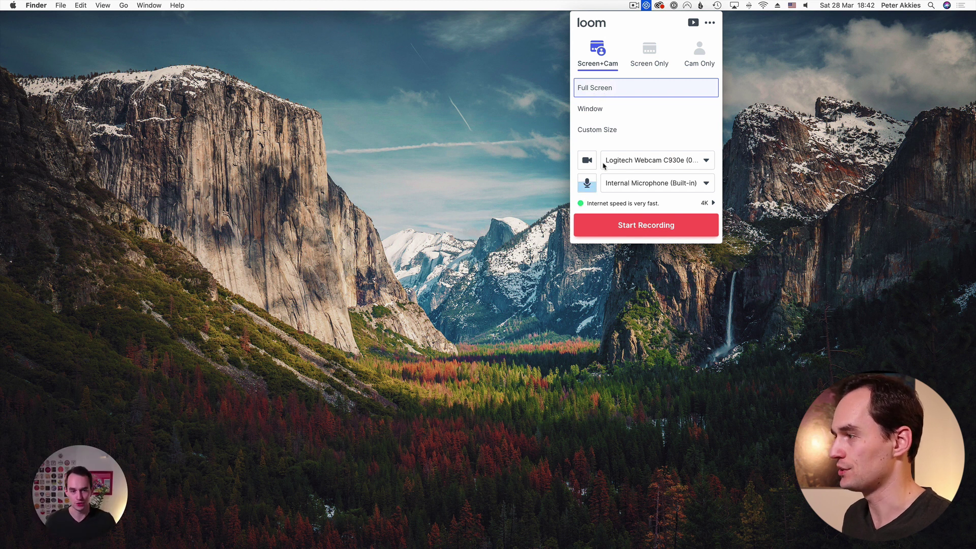
click(652, 162)
click(653, 179)
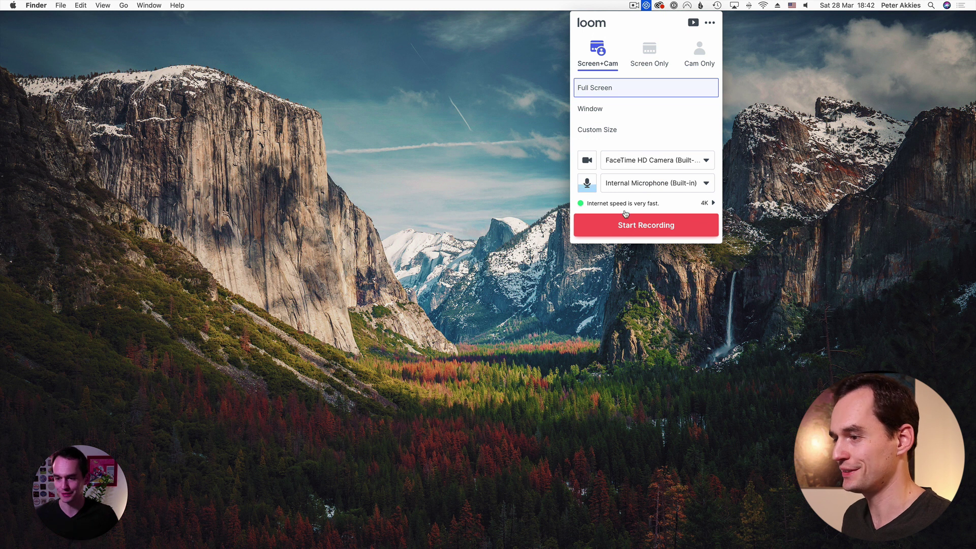
click(668, 159)
click(660, 197)
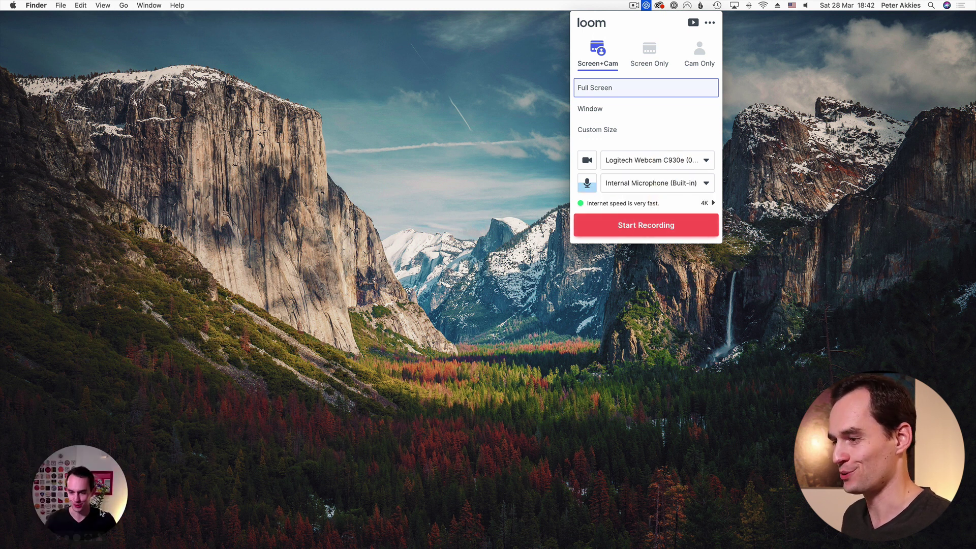
Switch the microphone from the built-in Internal Microphone to the Logitech Webcam C930e
click(630, 186)
click(642, 201)
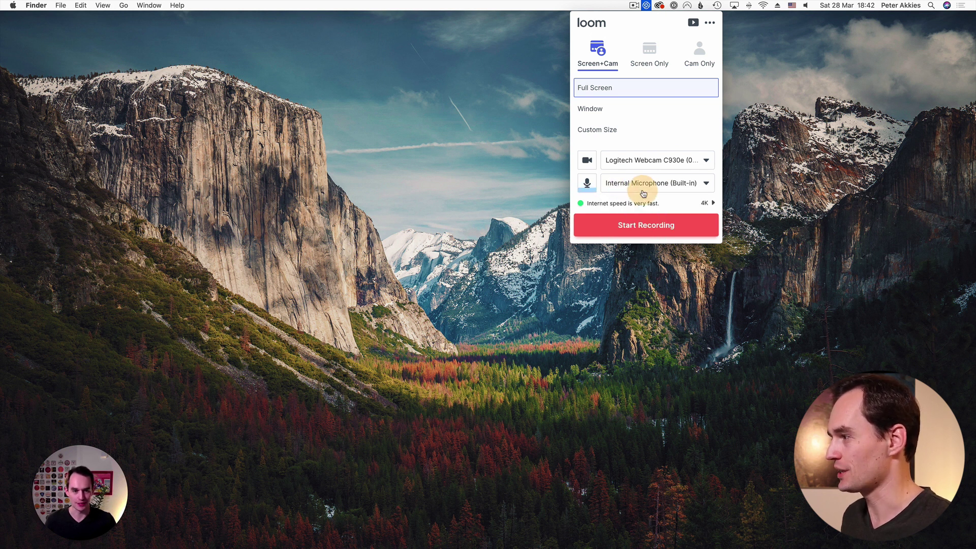
click(675, 184)
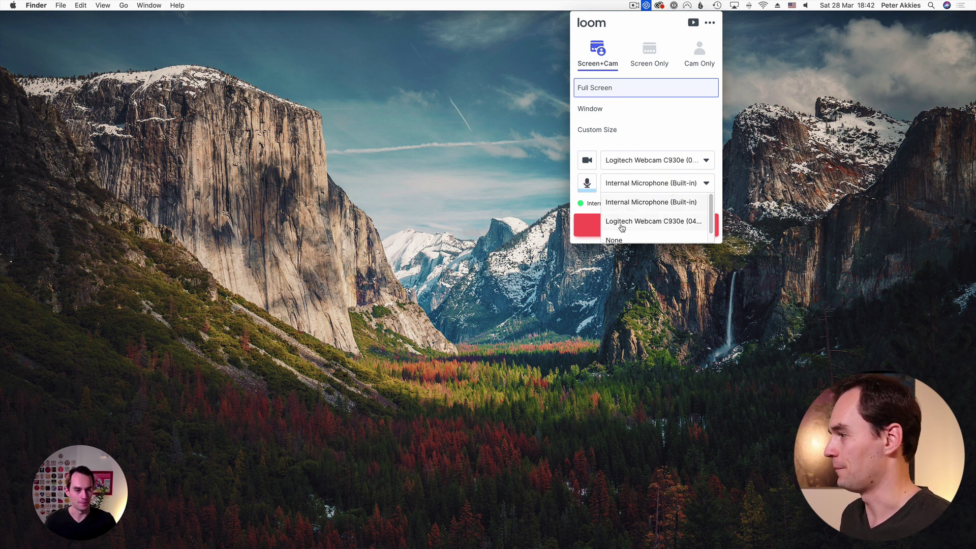
click(642, 228)
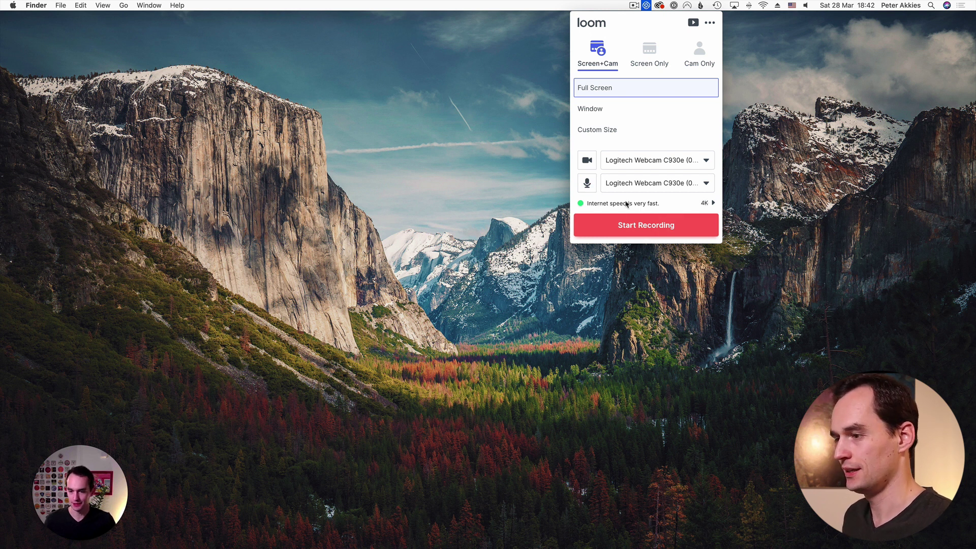
Change Loom's recording quality from 4K to 1080p HD
click(705, 203)
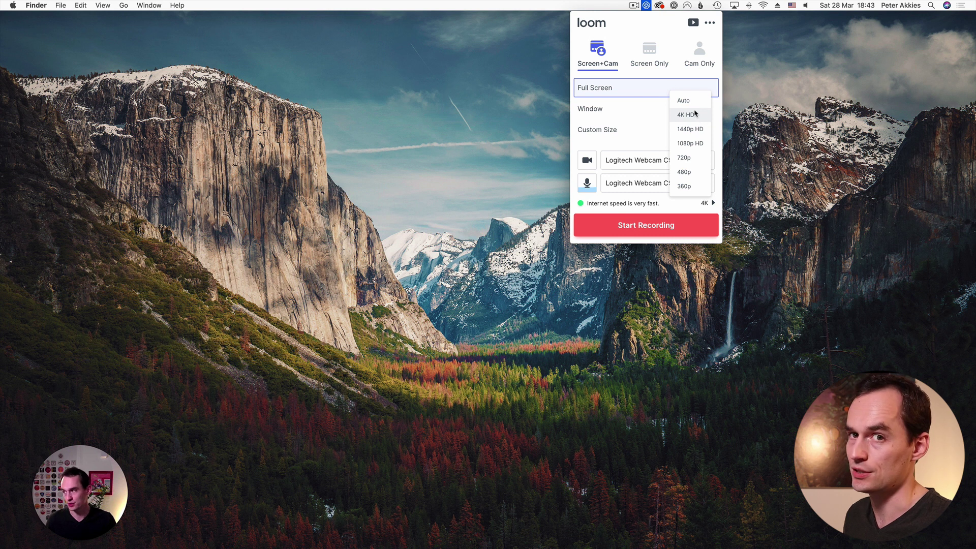
click(689, 144)
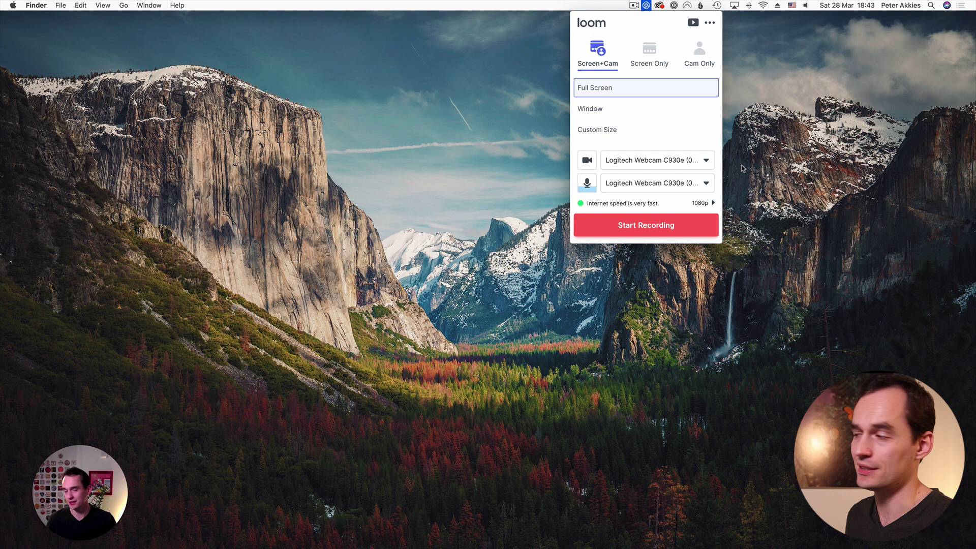
click(704, 203)
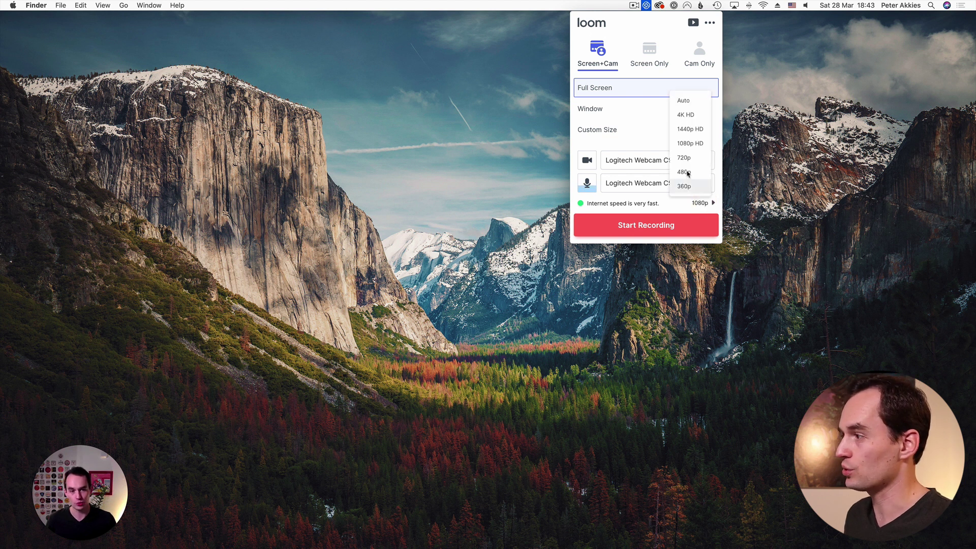
click(686, 115)
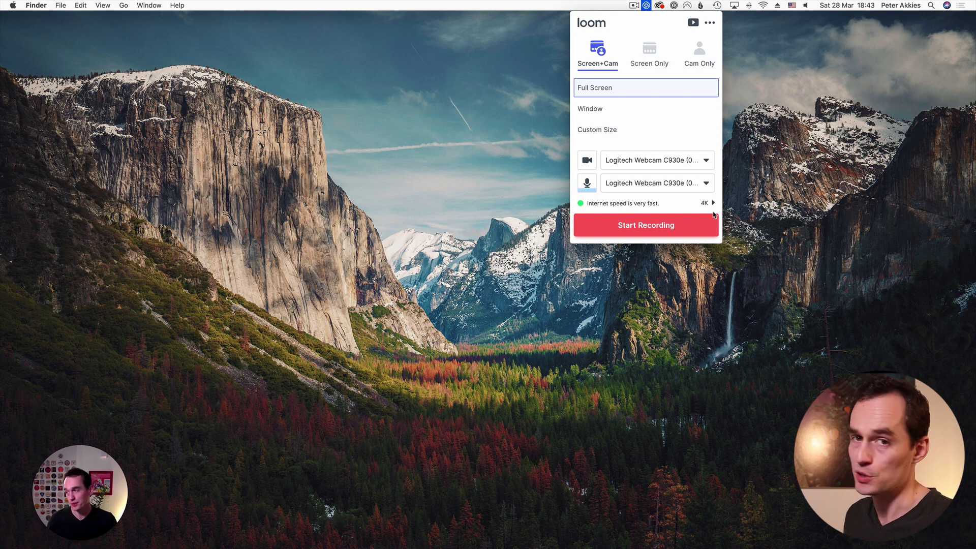
click(707, 203)
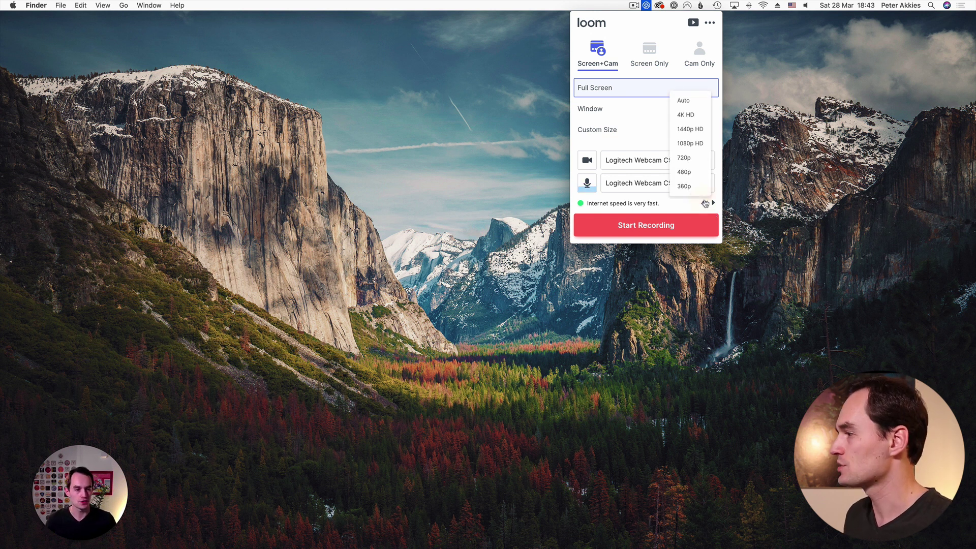
click(701, 144)
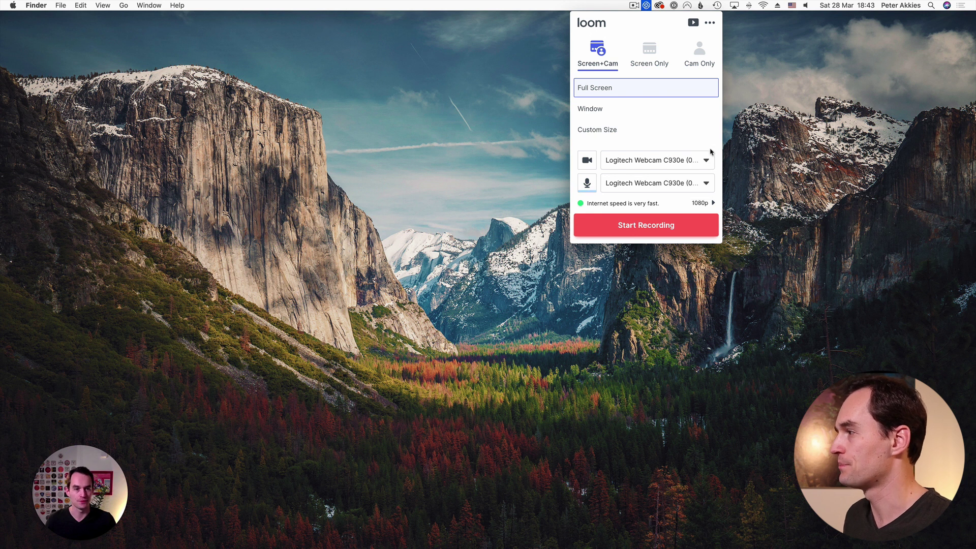
Make the webcam bubble large and drag it to the bottom-right corner
mouse_move(99, 470)
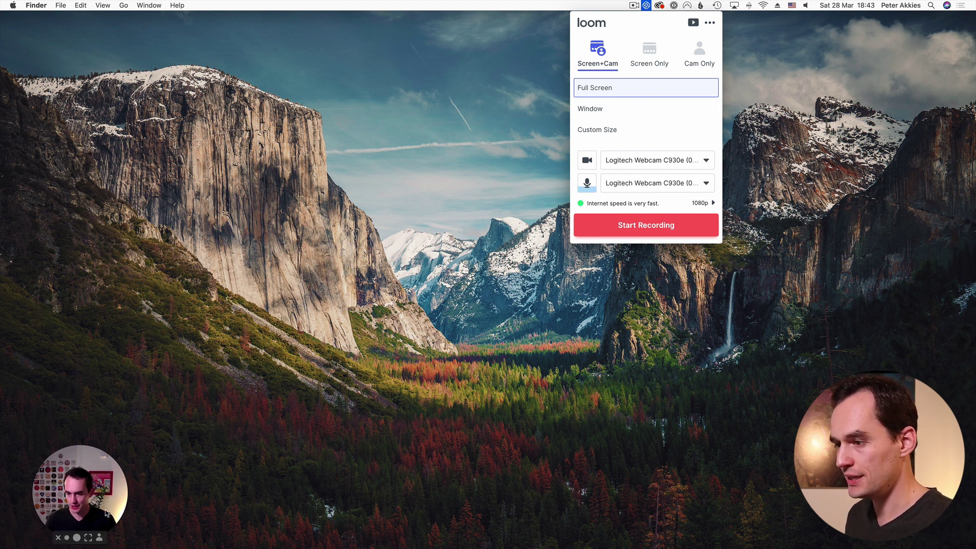
click(76, 538)
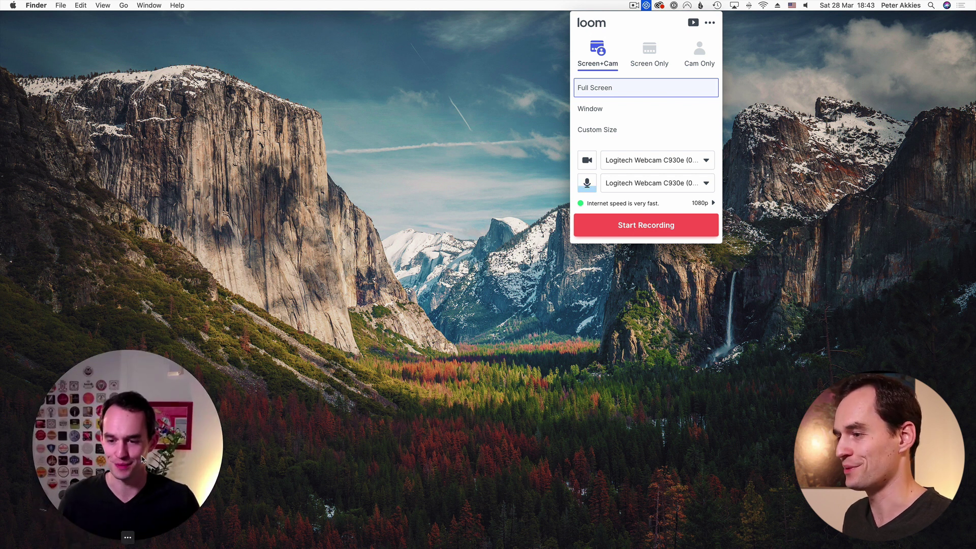
drag(142, 459, 928, 485)
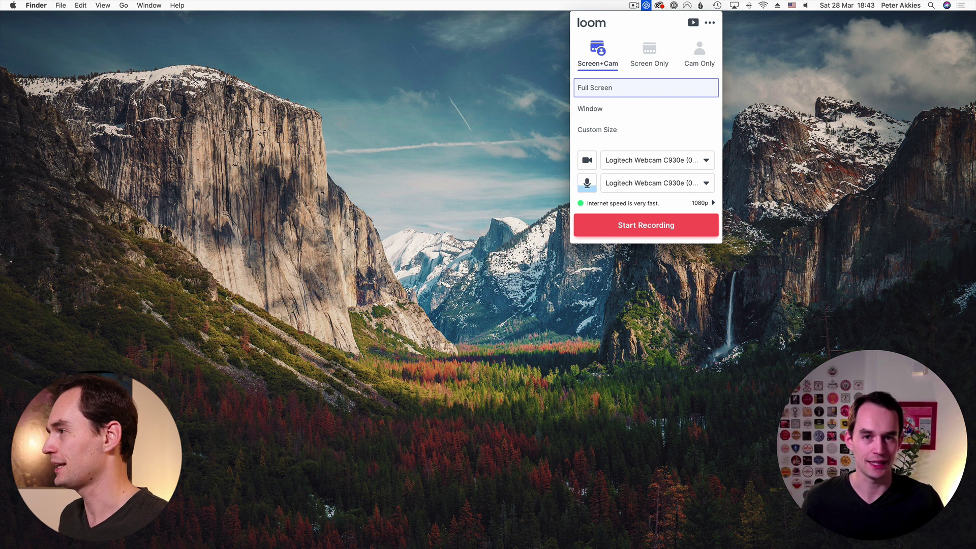
Turn the bubble's camera off and back on so it shows the live feed
mouse_move(894, 540)
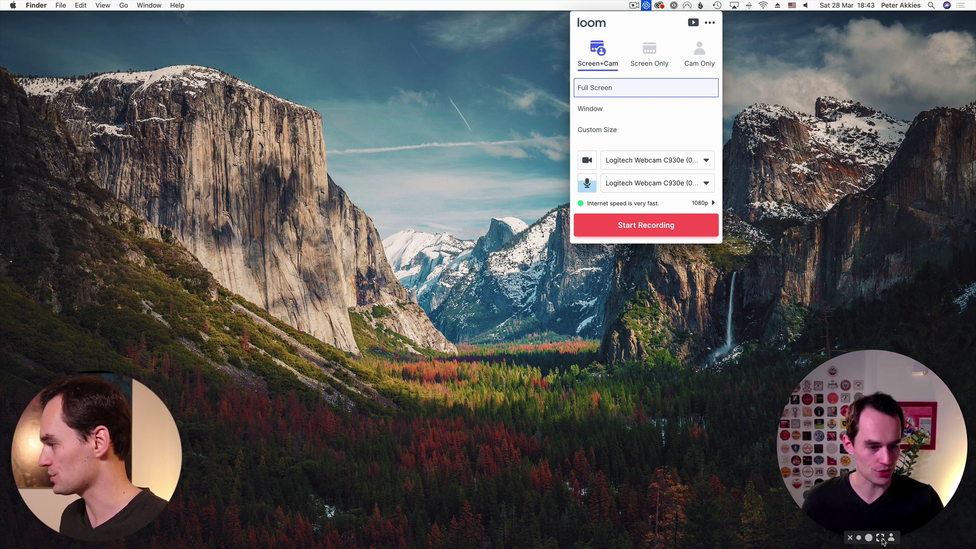
click(891, 537)
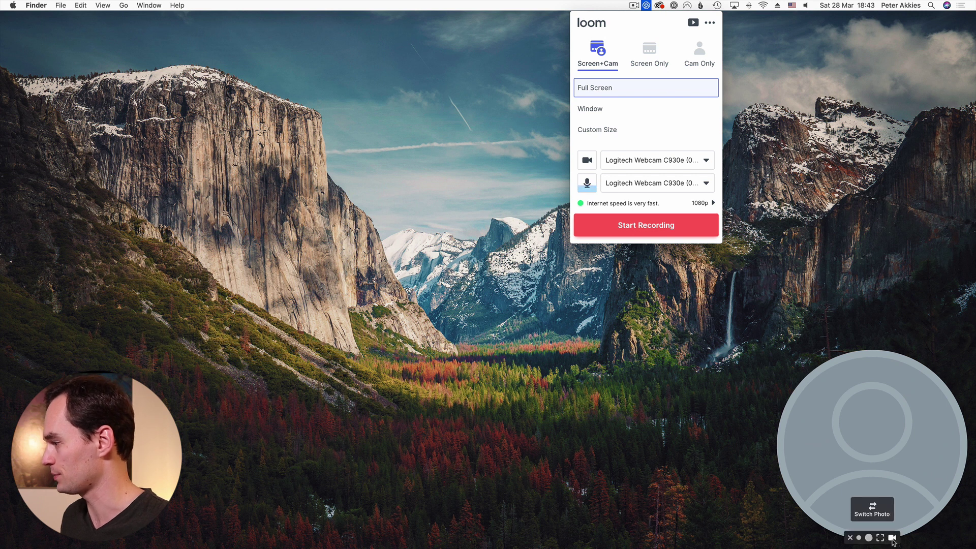
click(891, 539)
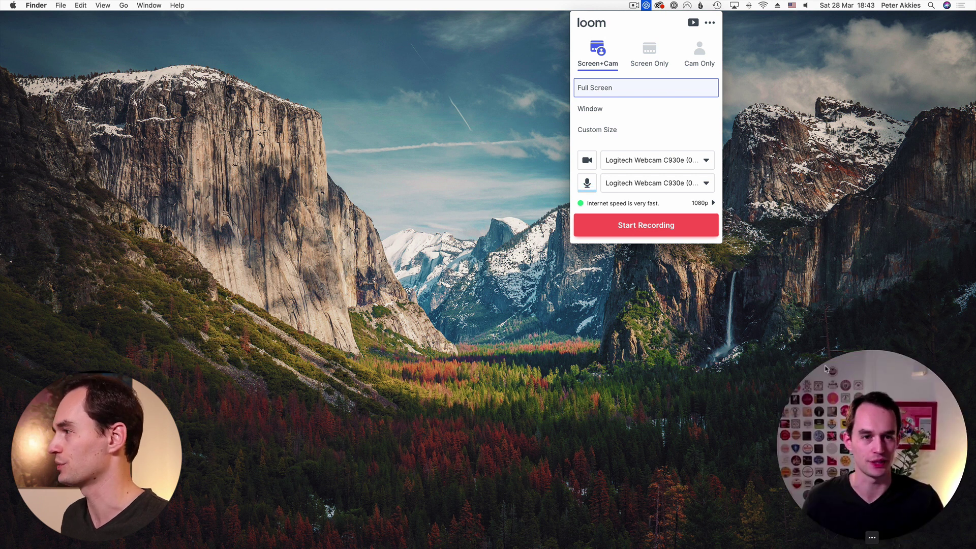
Start recording, then open and close the 'Review the meeting agenda' to-do in Things 3
click(645, 229)
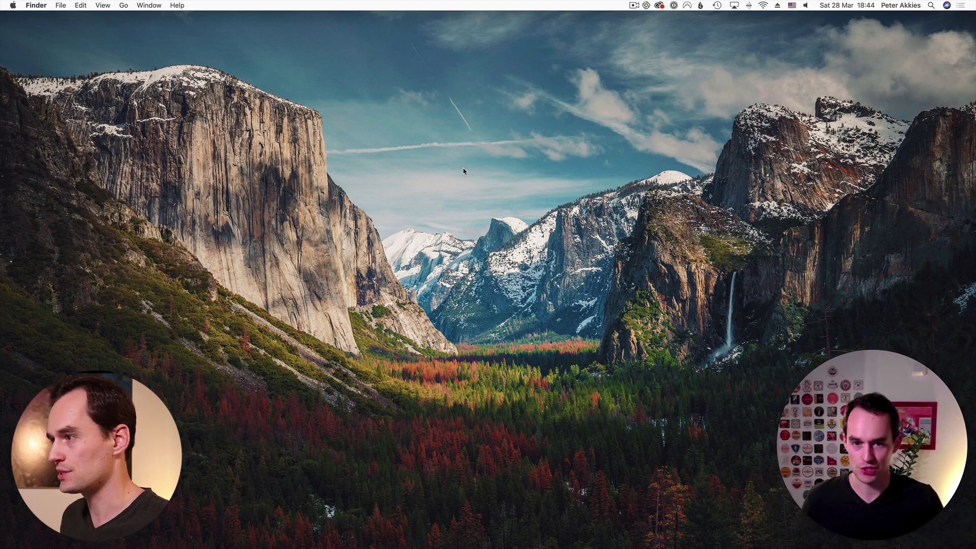
mouse_move(1, 197)
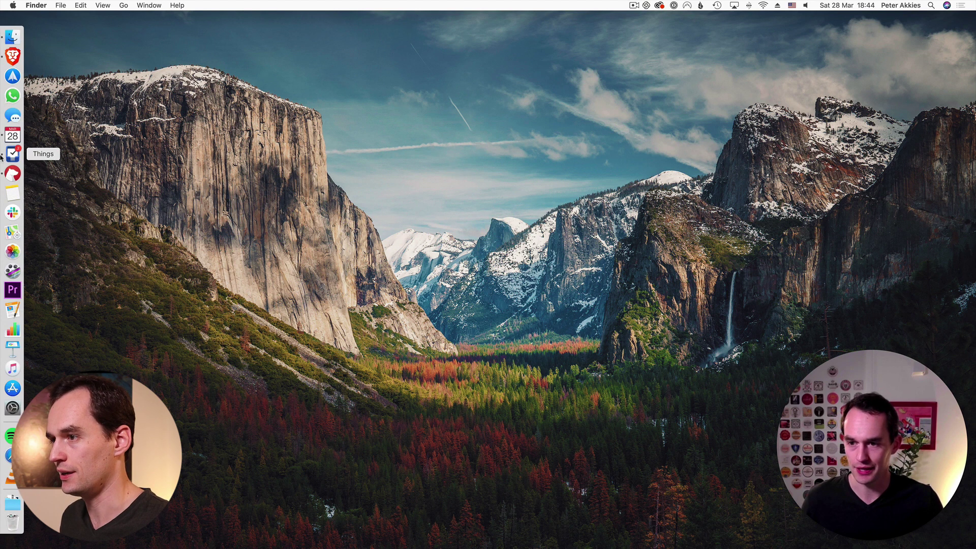
click(12, 153)
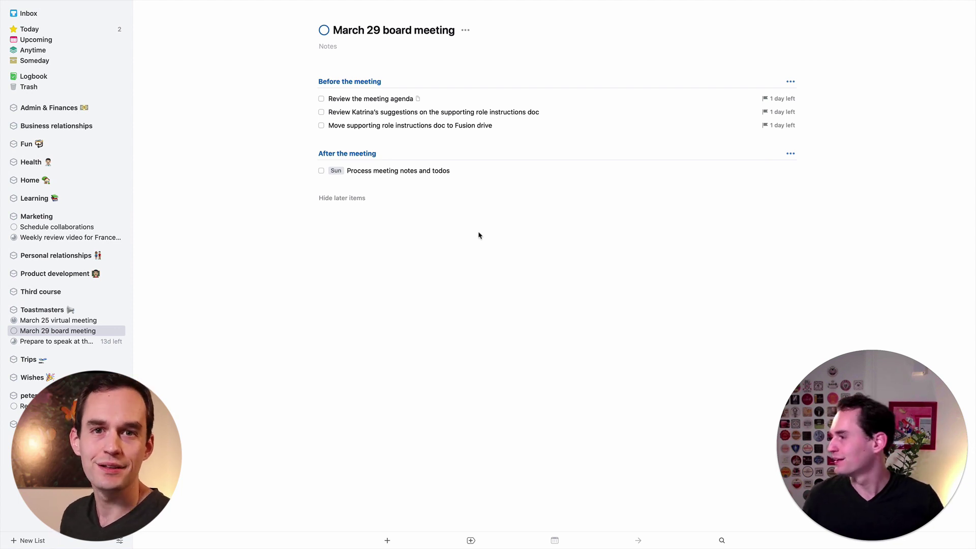
click(374, 100)
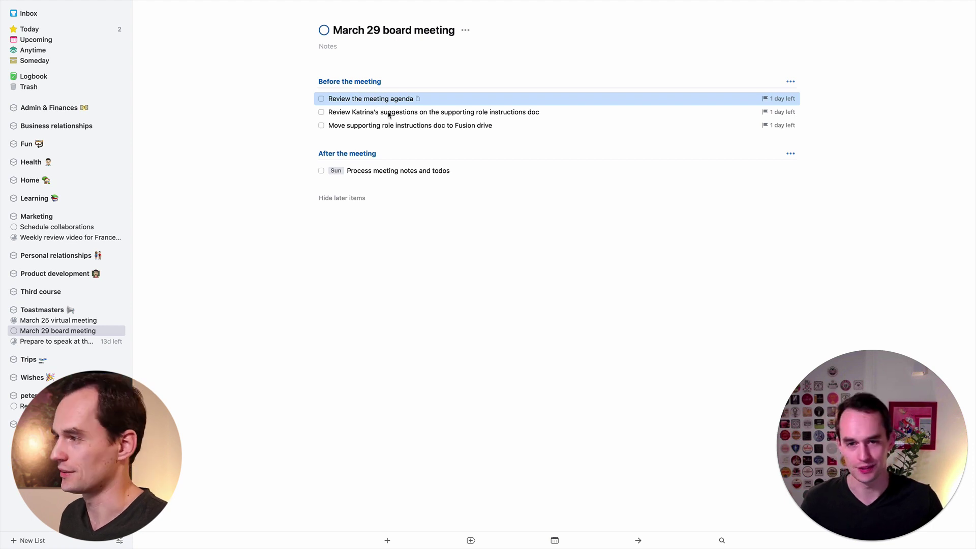
double_click(379, 102)
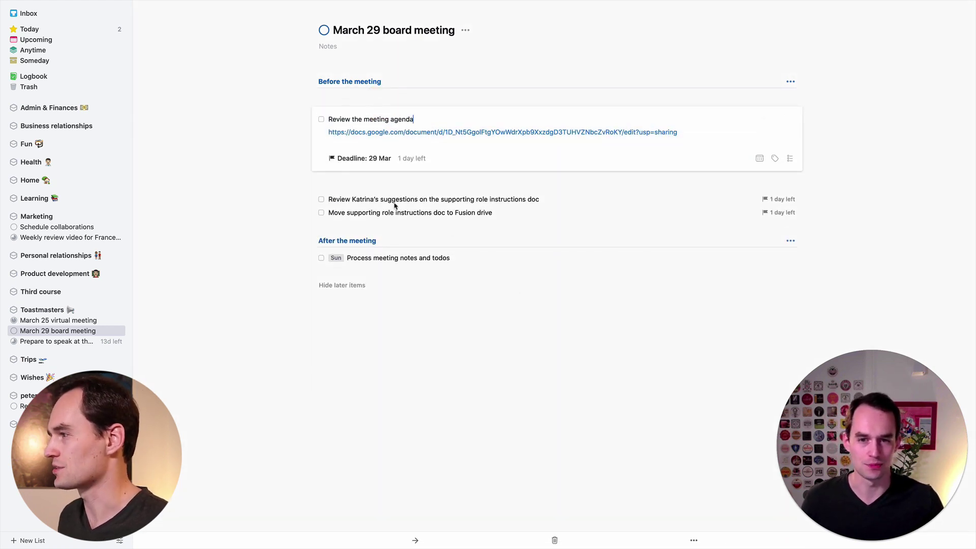
click(459, 233)
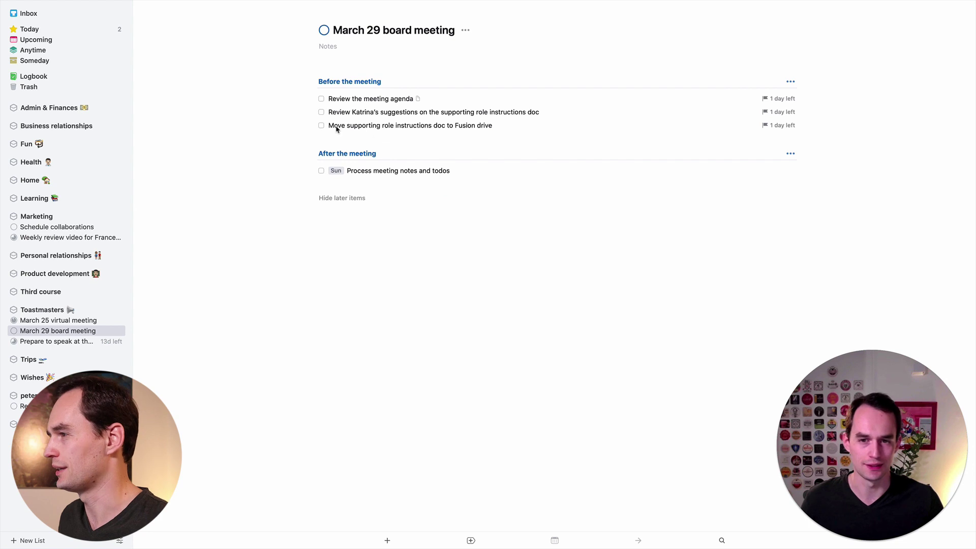
Create and delete an empty to-do, then stop the recording to reach its share page
key(super+n)
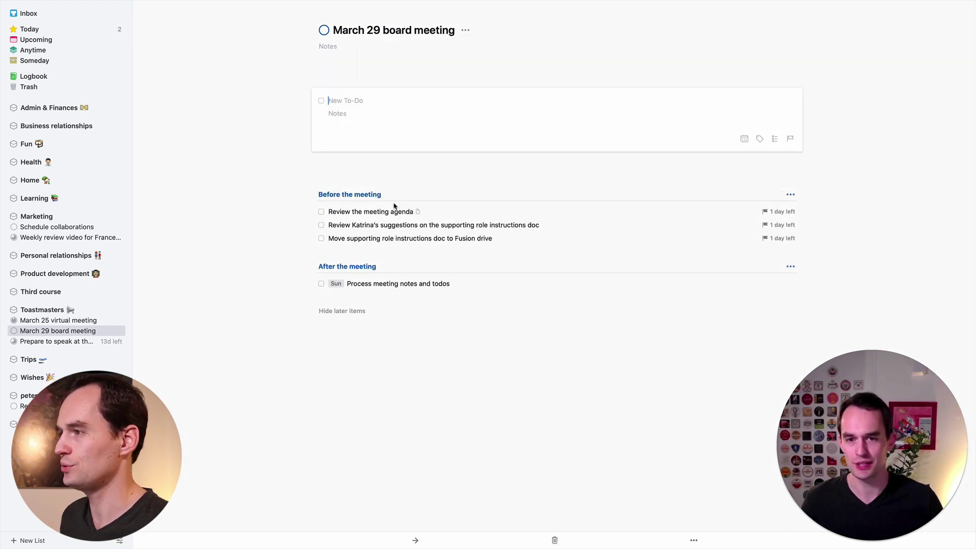
click(401, 71)
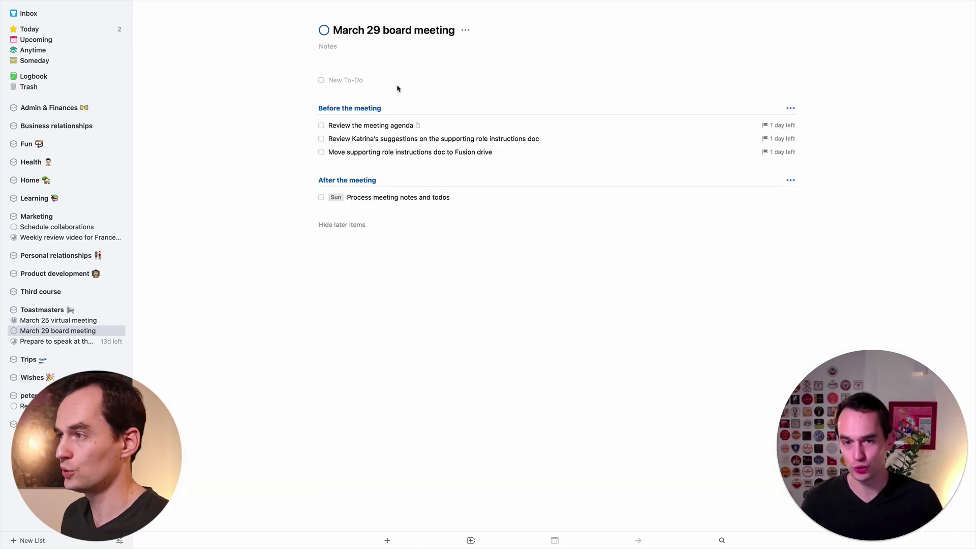
click(399, 85)
key(Delete)
click(457, 246)
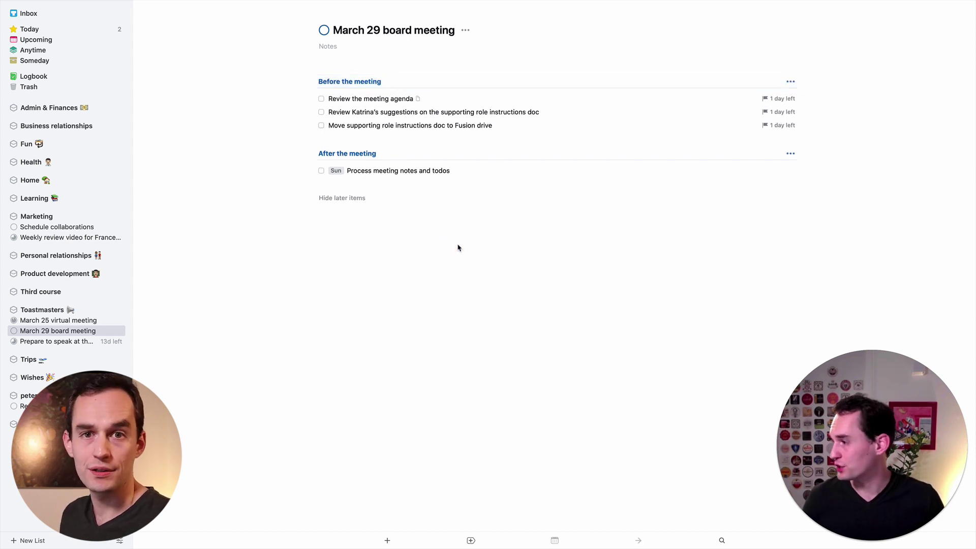
mouse_move(704, 4)
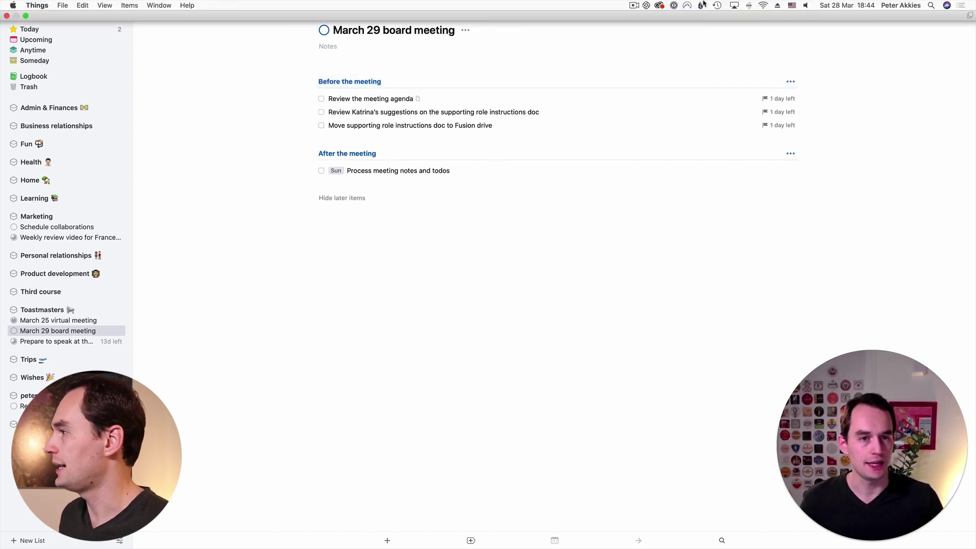
click(646, 6)
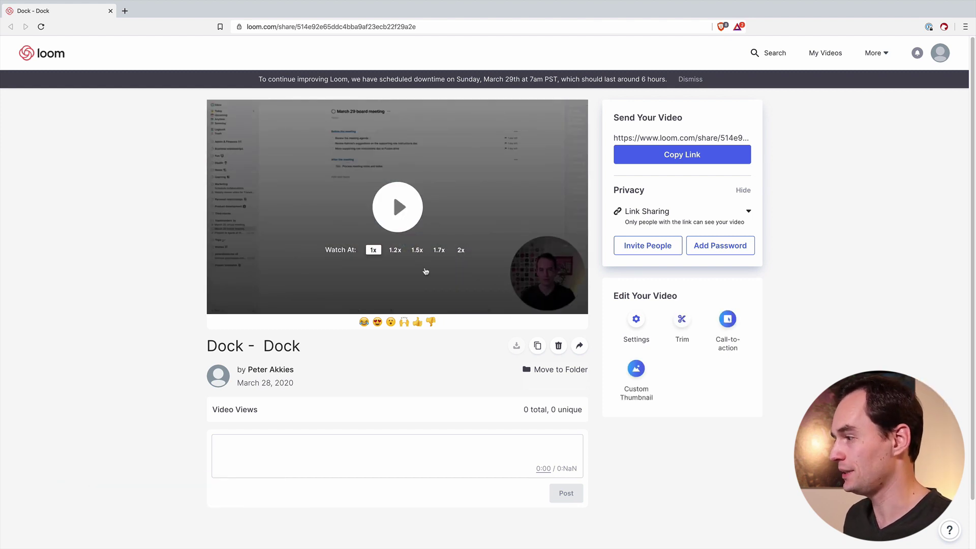
Play the Dock recording, briefly view it full screen, and pause at 0:11
click(367, 201)
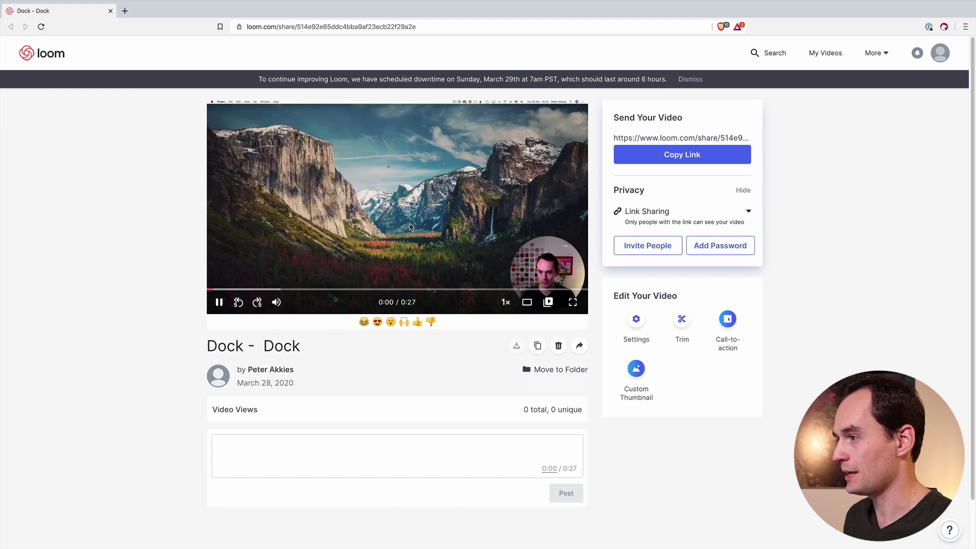
click(572, 302)
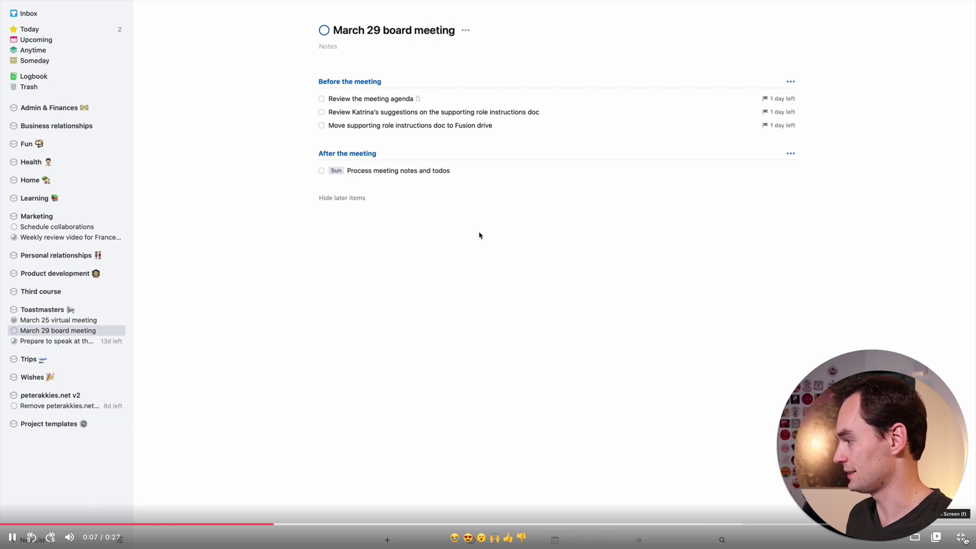
key(Escape)
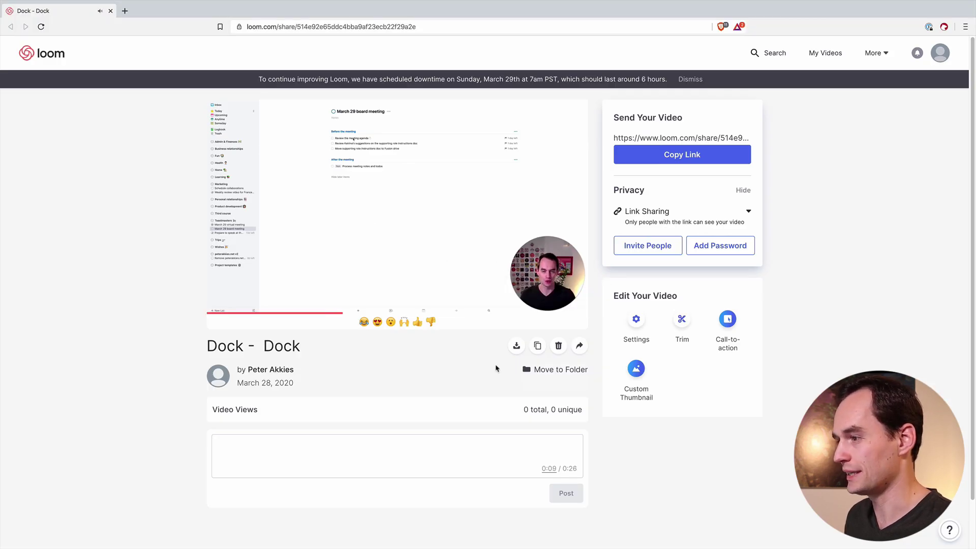
click(219, 302)
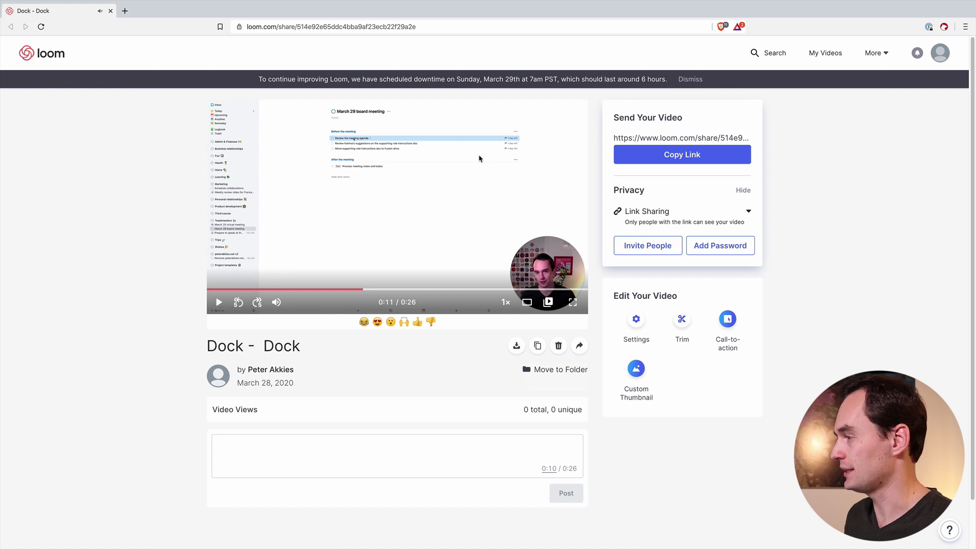
Retitle the video from 'Dock - Dock' to 'Demo Loom recording'
click(266, 344)
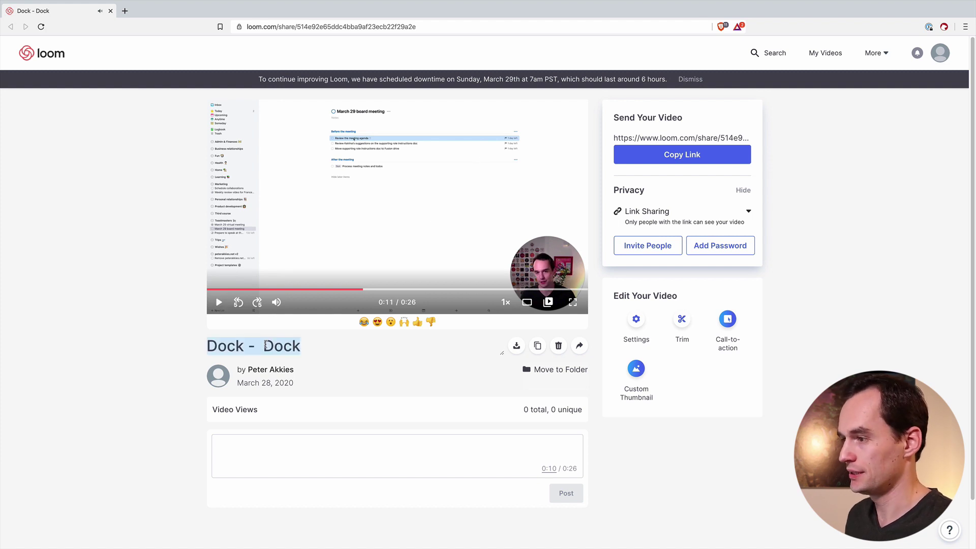
text(Demo Loom reoc)
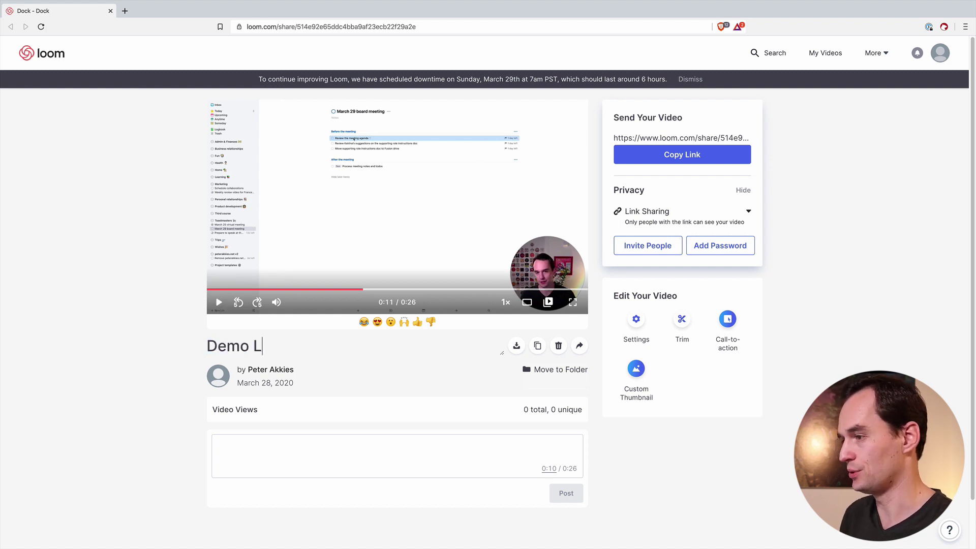
key(BackSpace)
key(BackSpace)
text(cording)
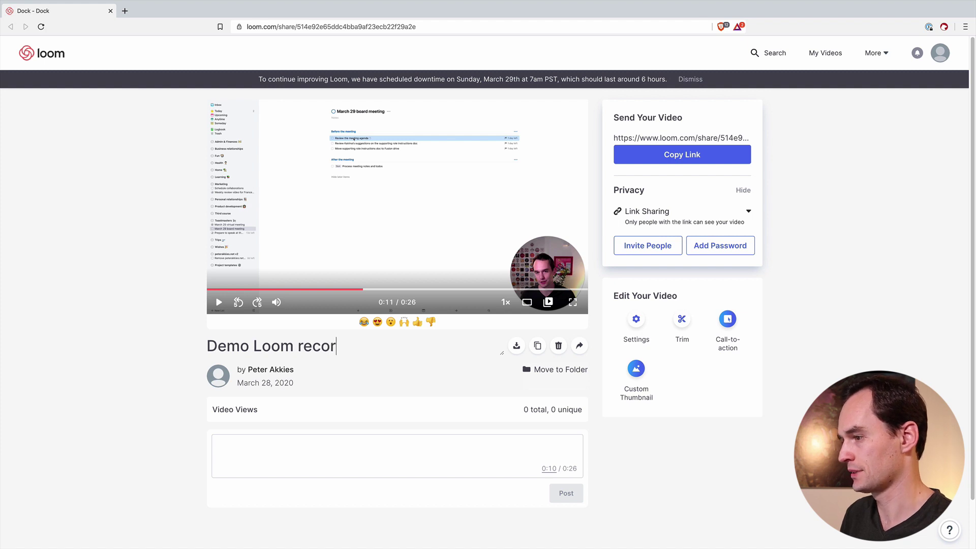
key(Return)
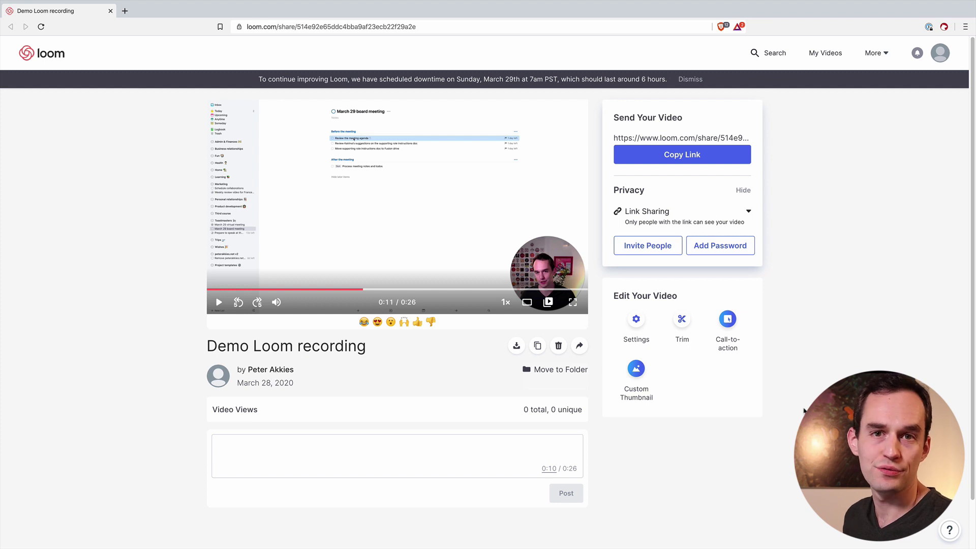
Trim out the 0:00.0–0:03.5 desktop footage and publish the changes
click(684, 321)
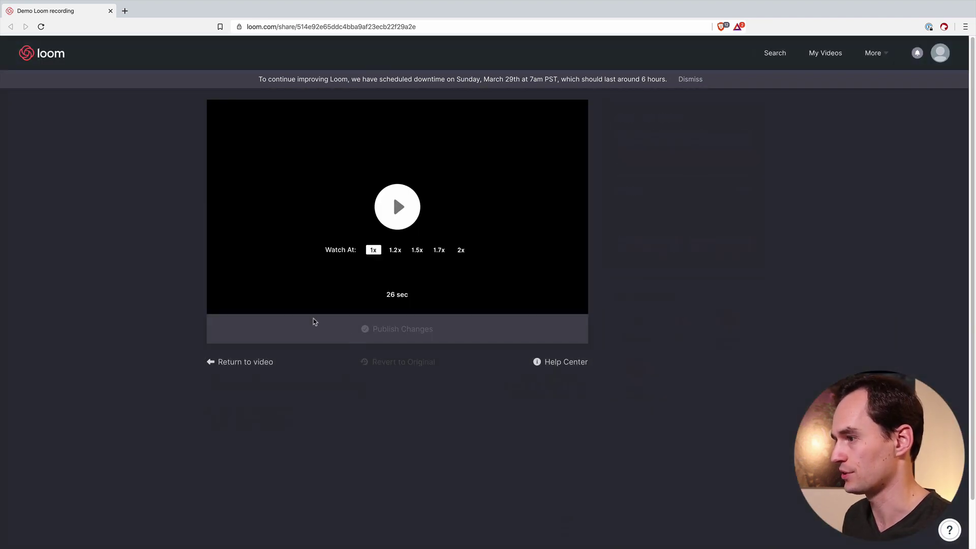
click(692, 79)
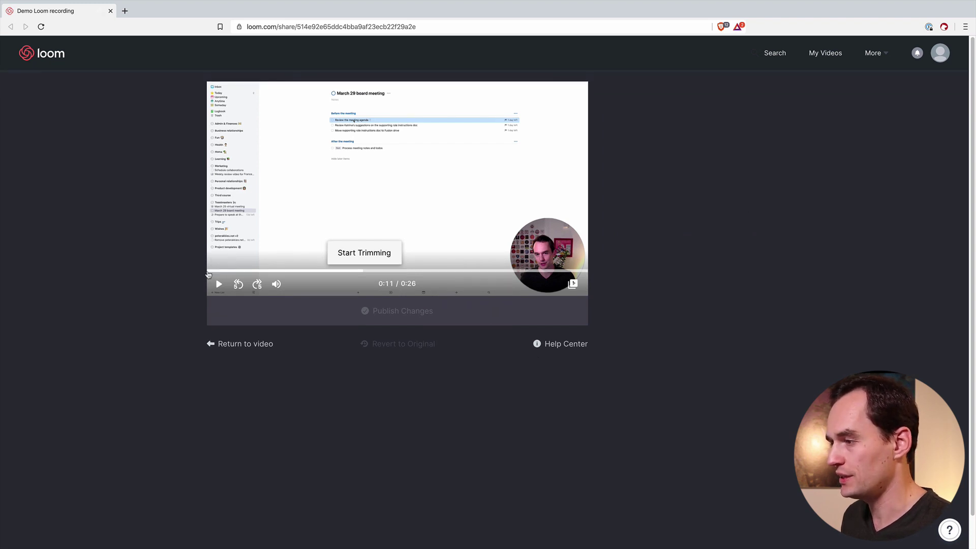
click(323, 259)
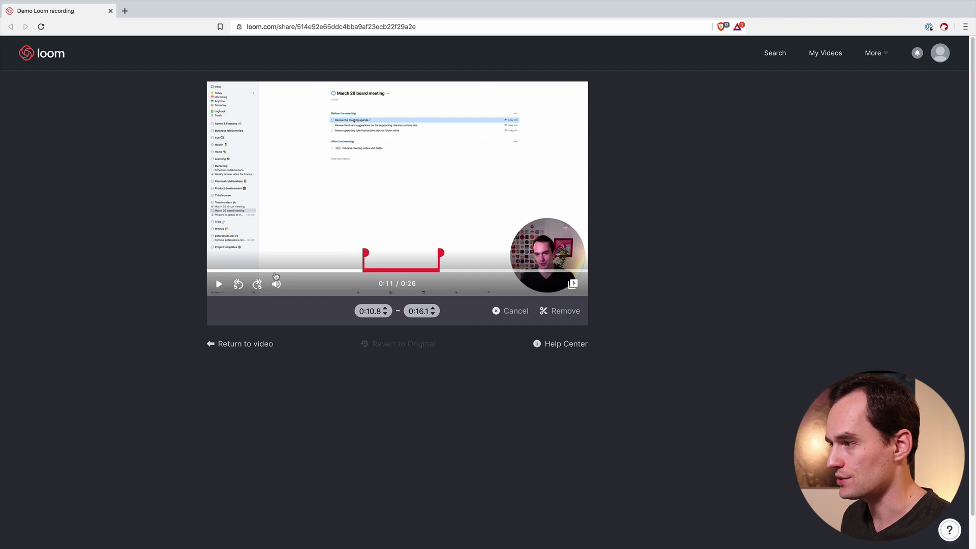
drag(360, 254, 208, 254)
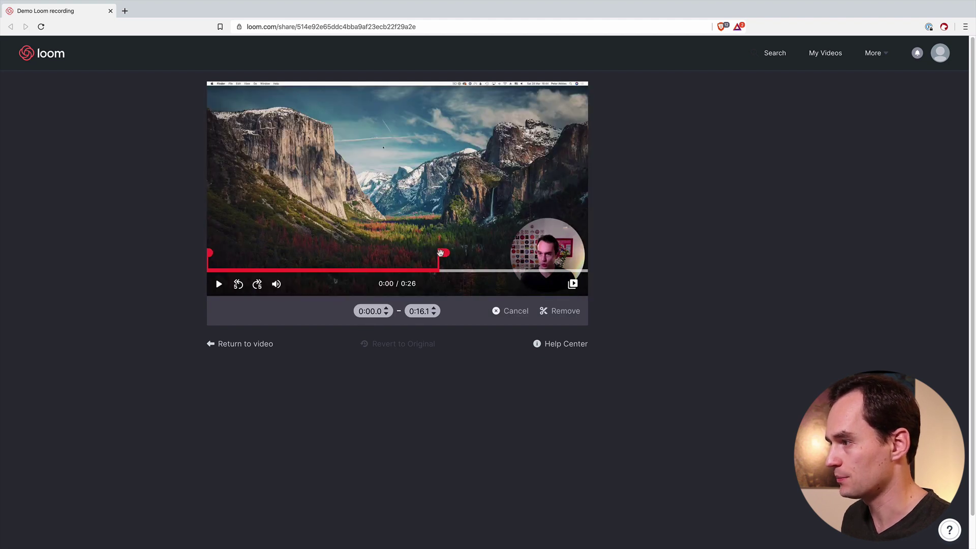
drag(441, 253, 215, 253)
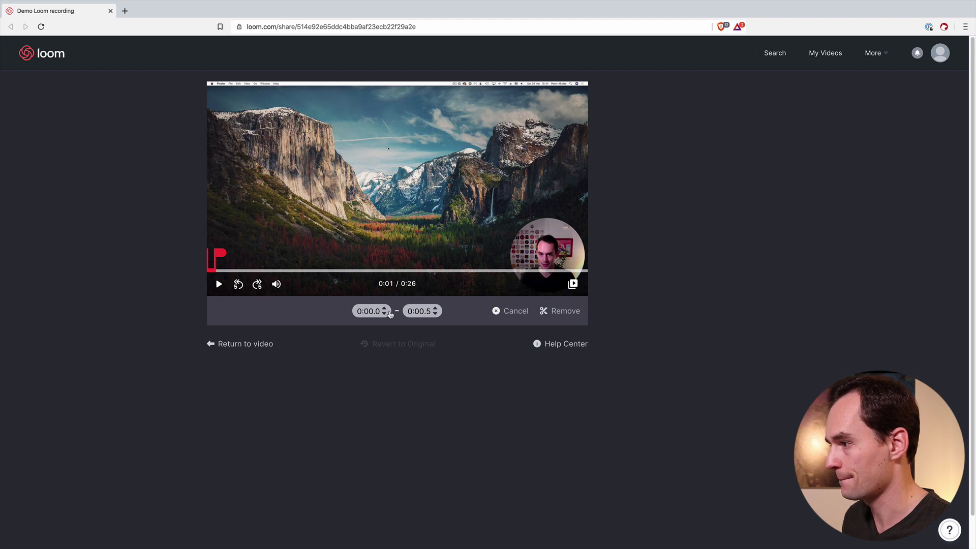
click(435, 308)
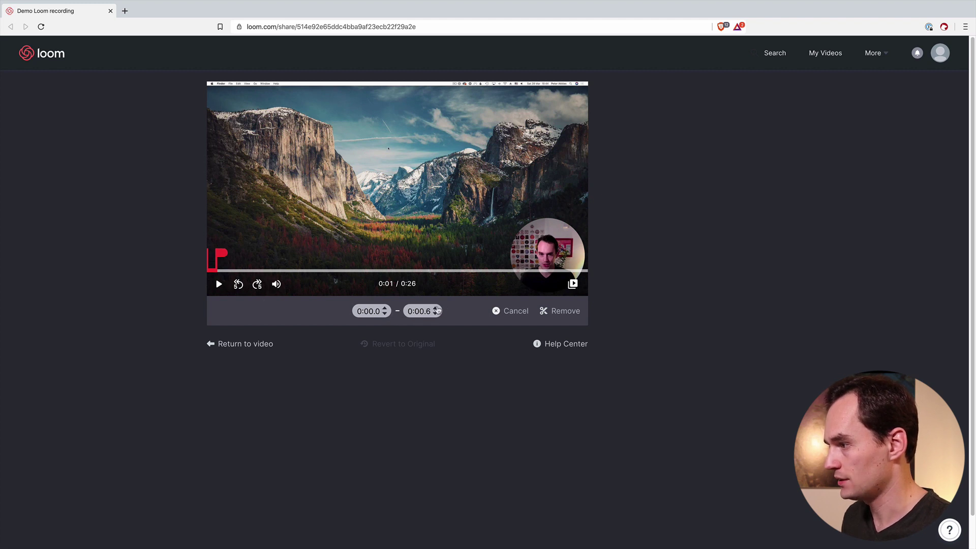
click(435, 308)
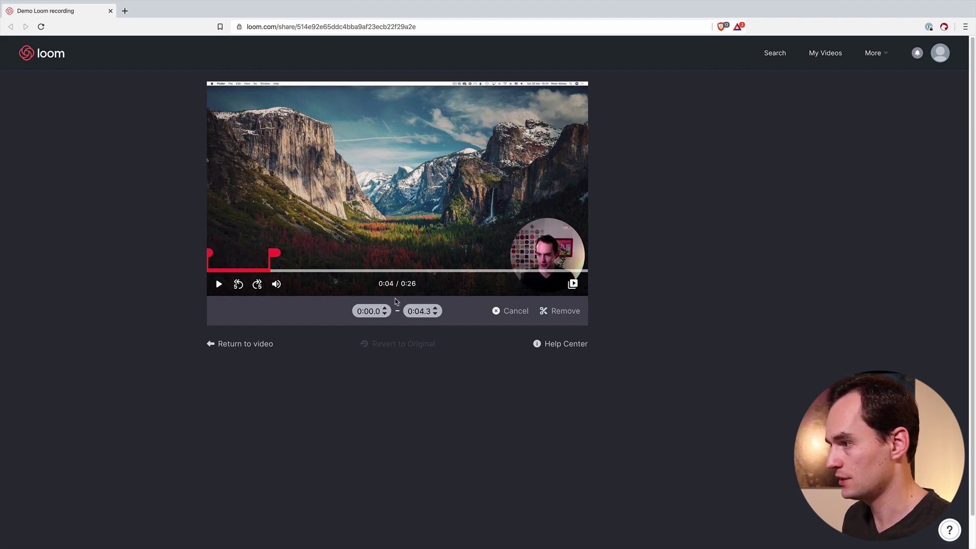
drag(279, 262, 258, 254)
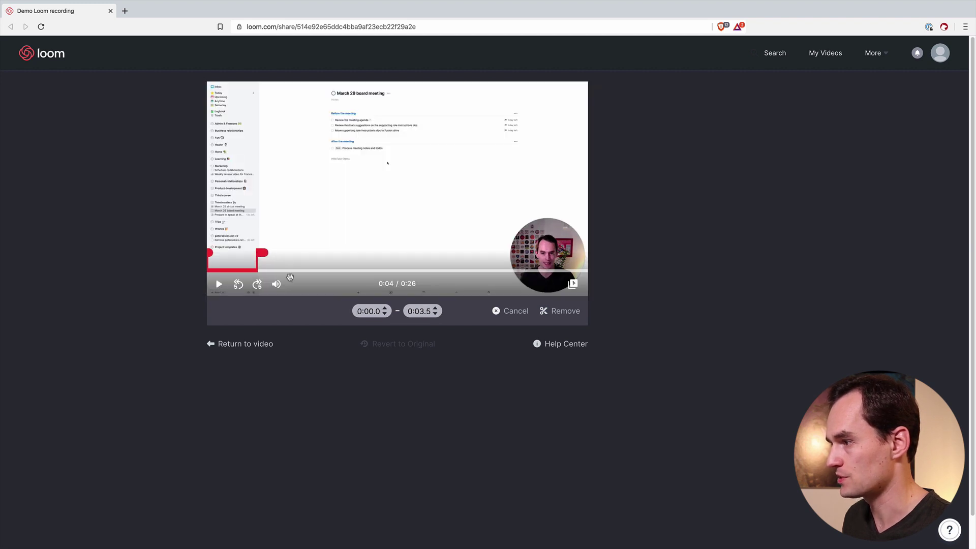
click(568, 312)
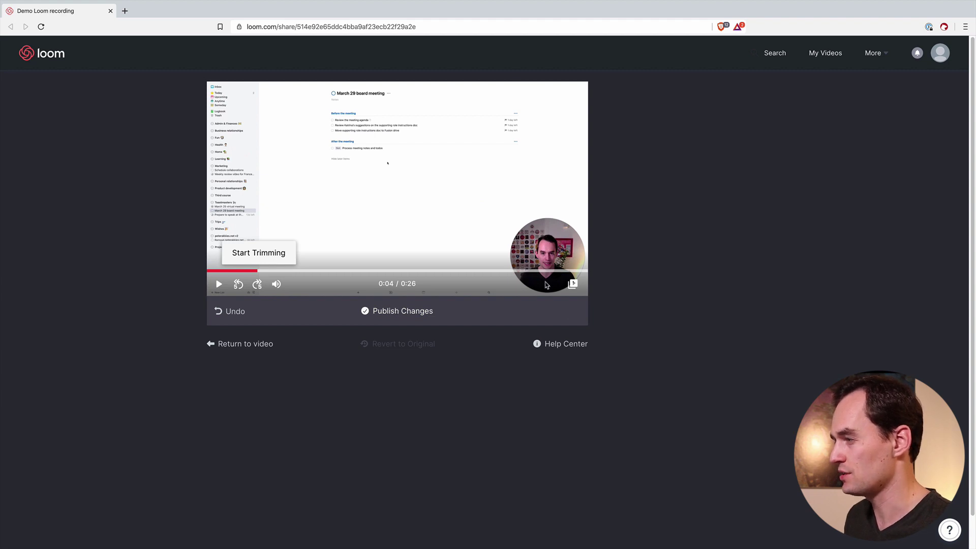
click(386, 311)
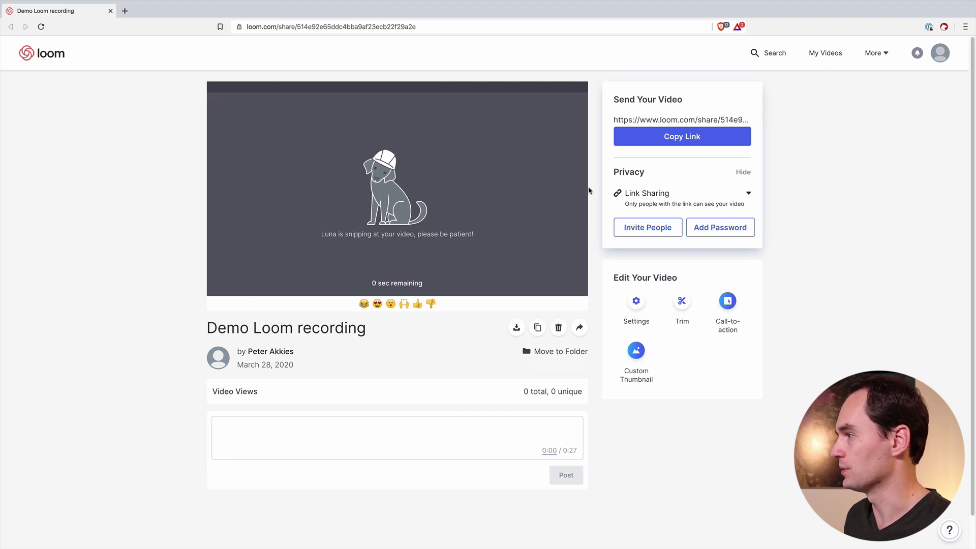
click(749, 194)
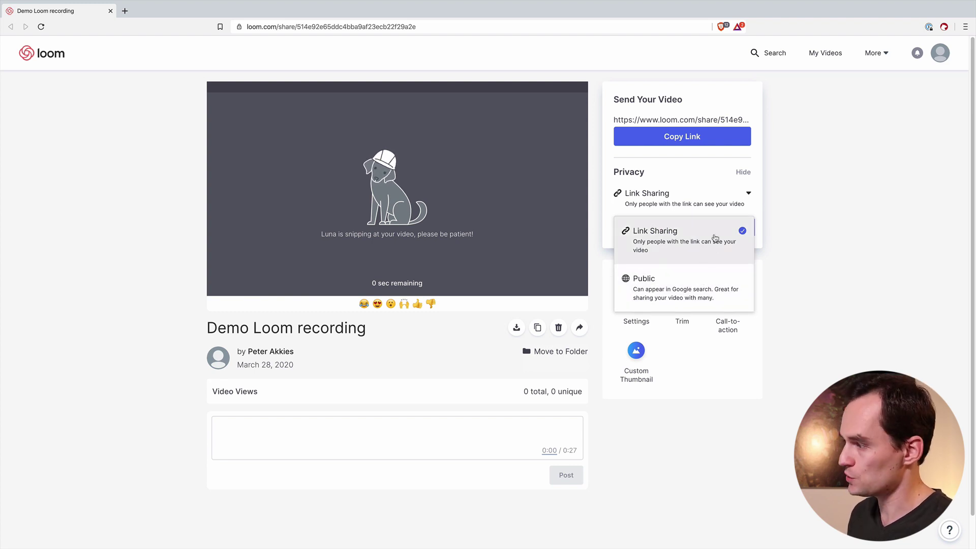
click(823, 231)
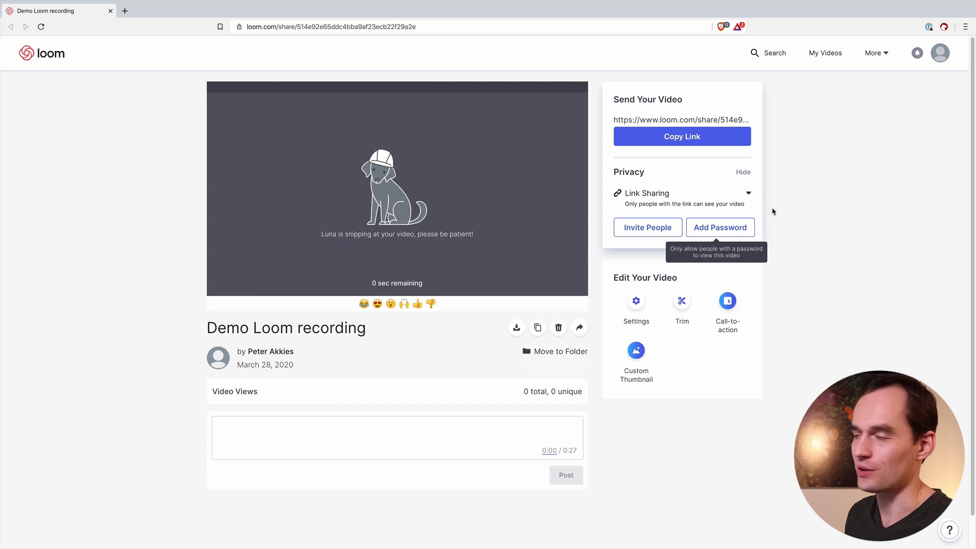
Copy the share link and download 'Demo Loom recording'
click(694, 140)
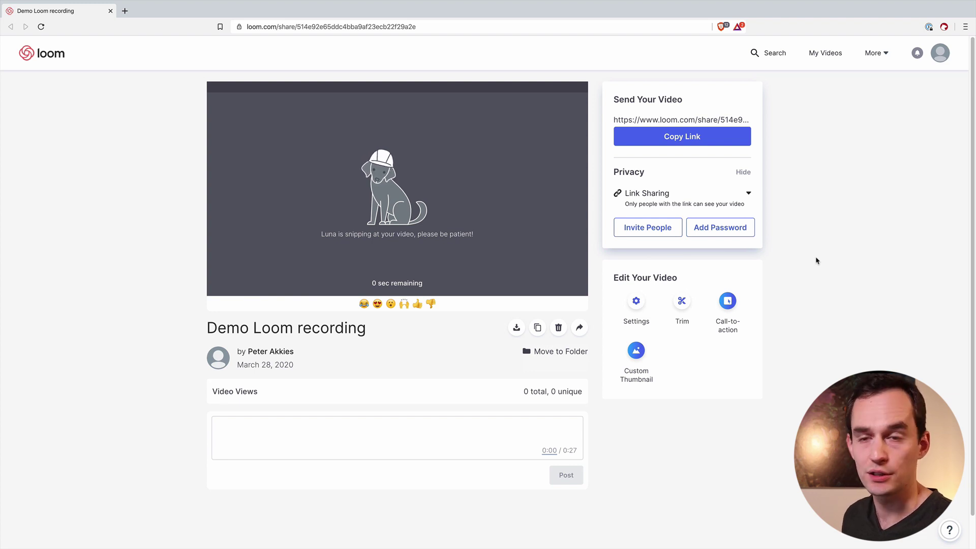
click(517, 329)
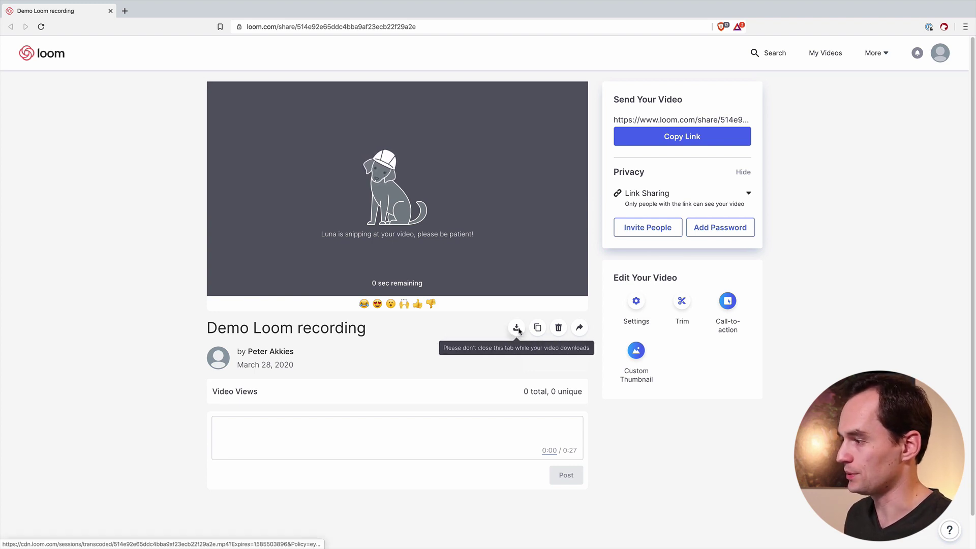